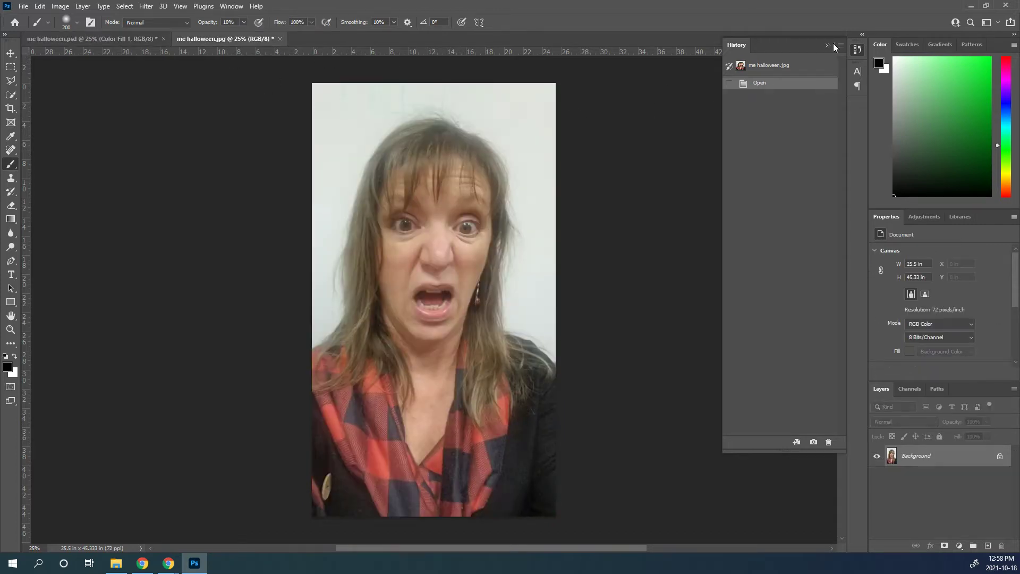
Step: Collapse the History panel and duplicate the Background layer as a new layer named 'blur'
click(827, 46)
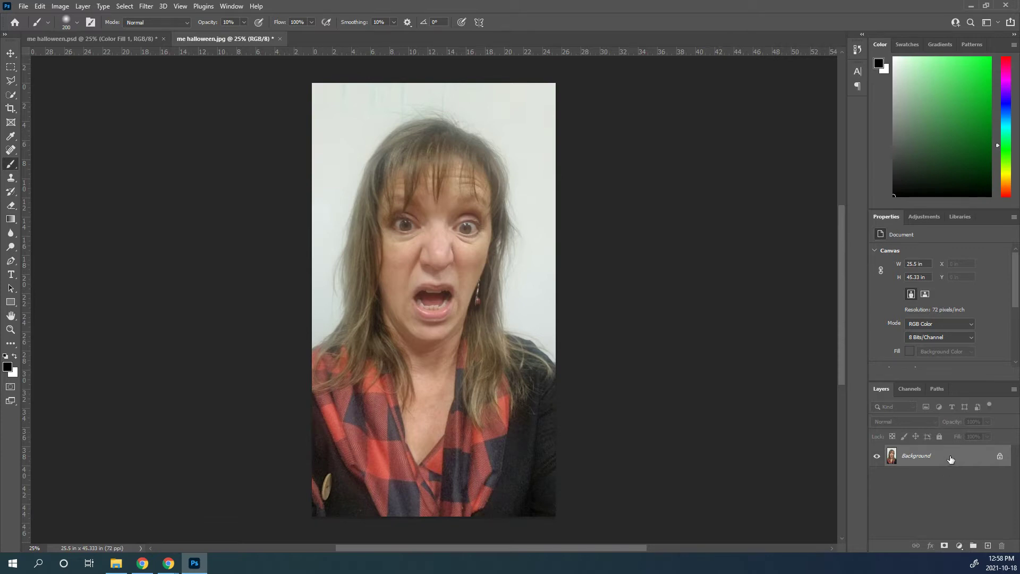
drag(951, 458, 988, 545)
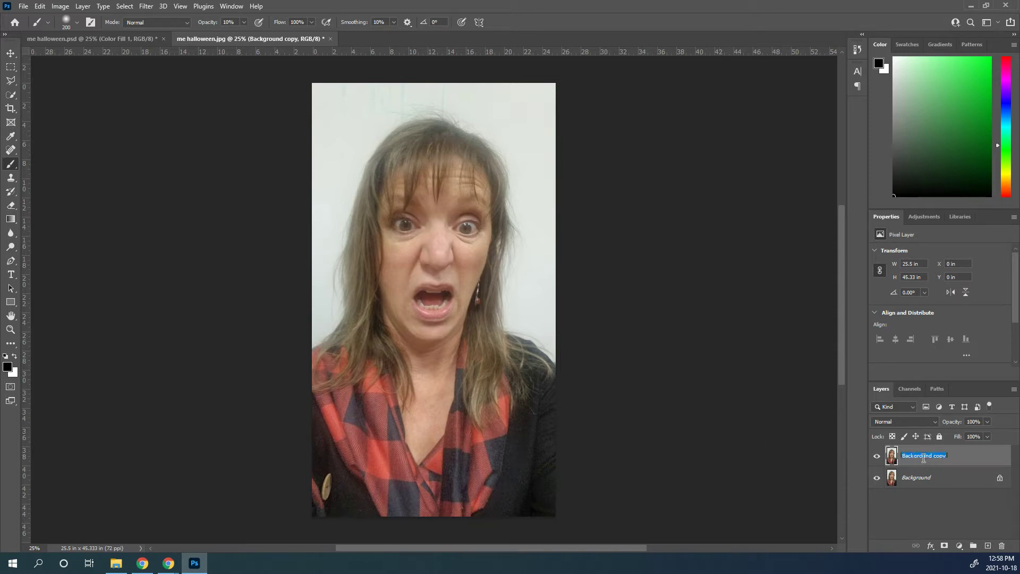
text(blur)
key(Return)
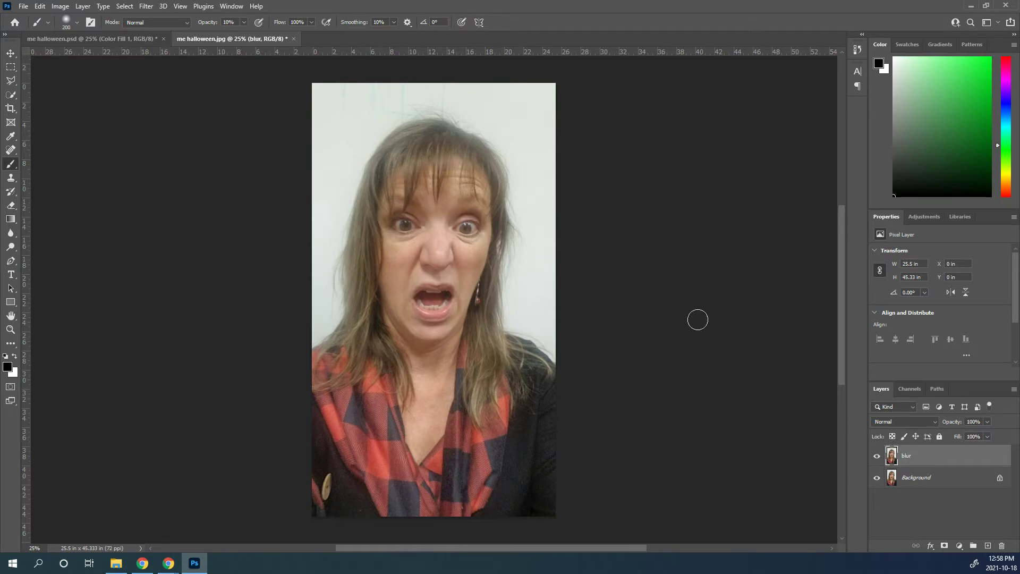
Step: Apply a Motion Blur at 0° angle and 257 px distance to the blur layer
click(147, 6)
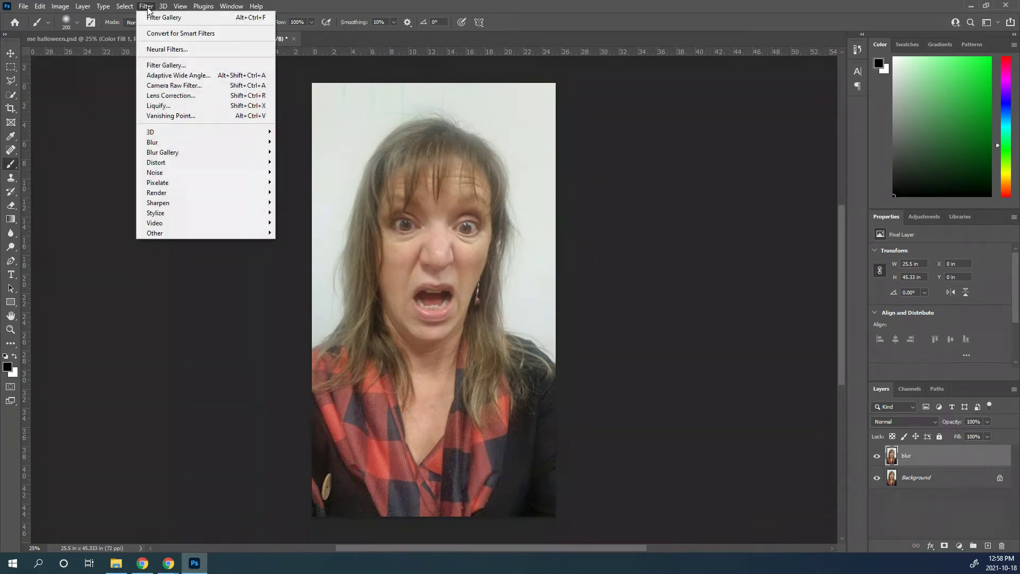
mouse_move(156, 144)
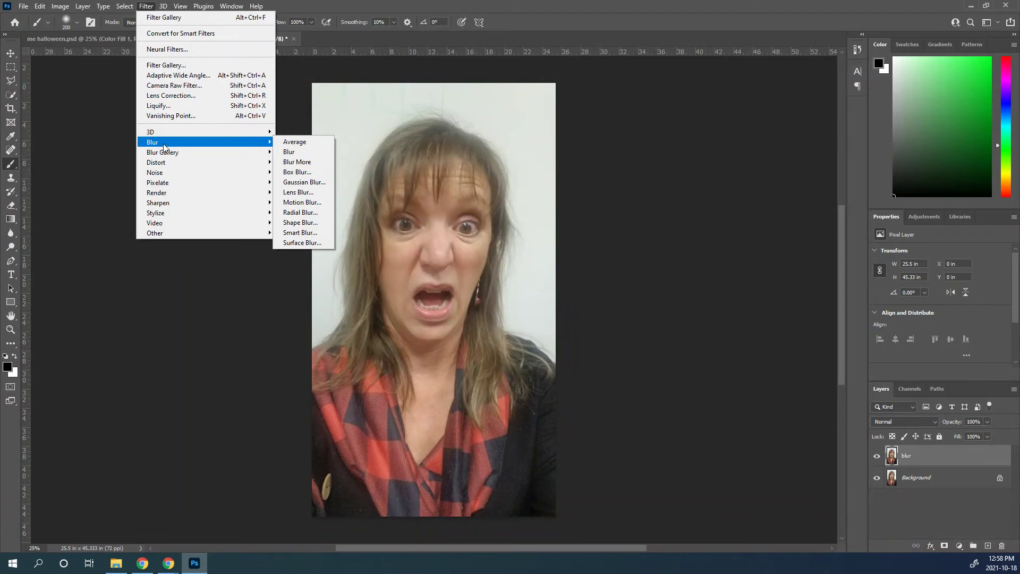
click(315, 202)
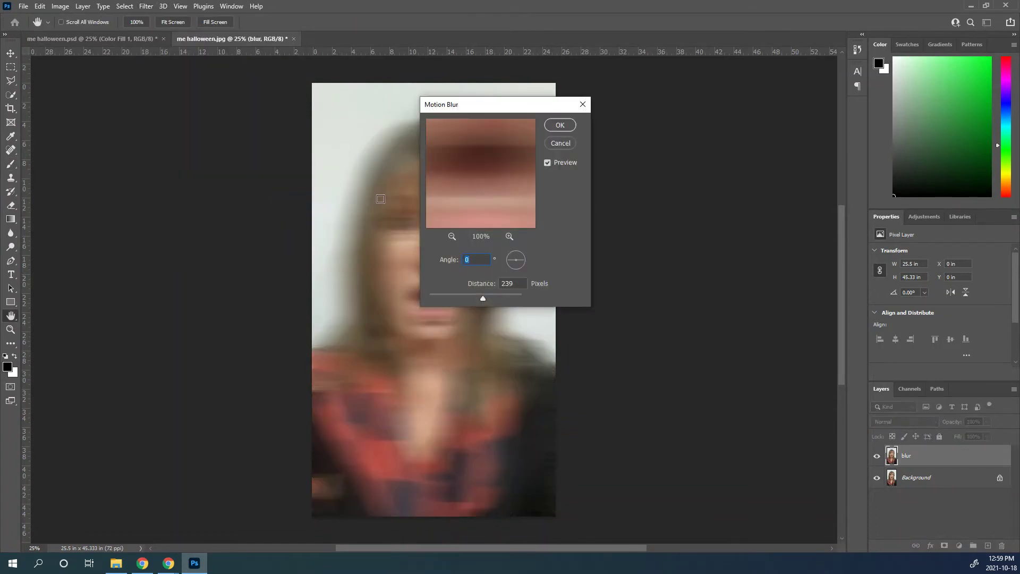
drag(511, 107, 678, 101)
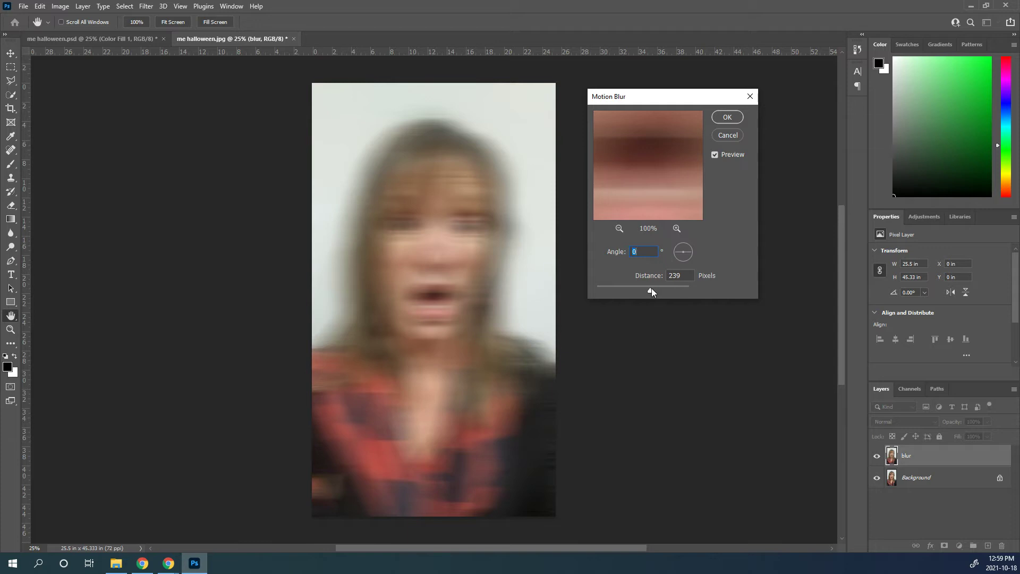
drag(610, 289, 629, 290)
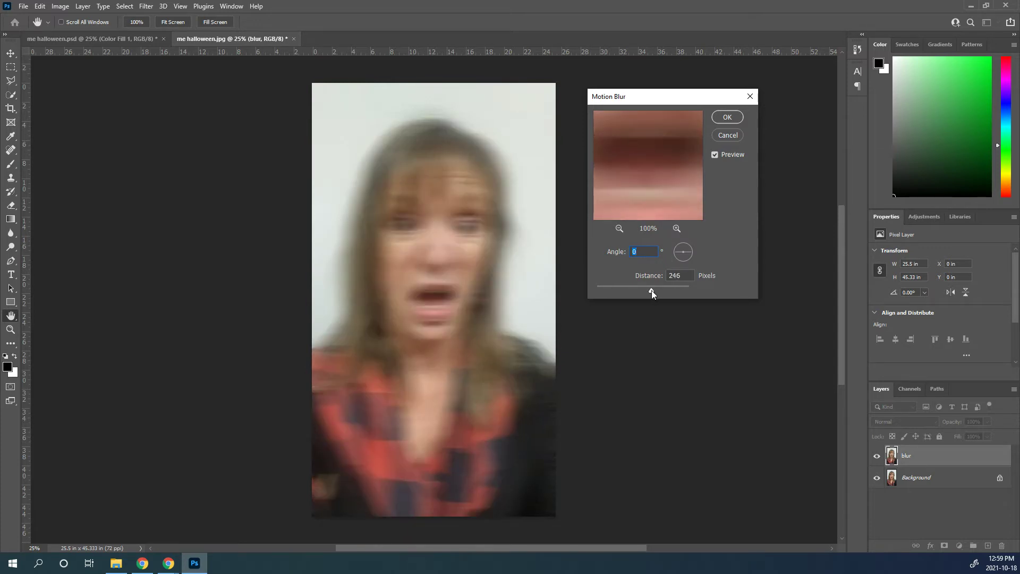
drag(651, 291, 651, 290)
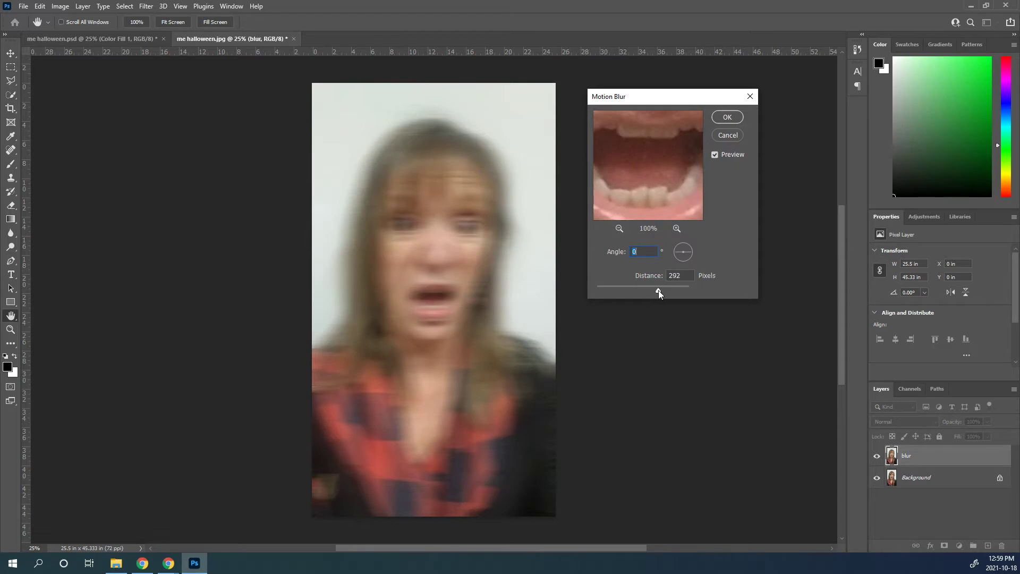
drag(661, 290, 653, 286)
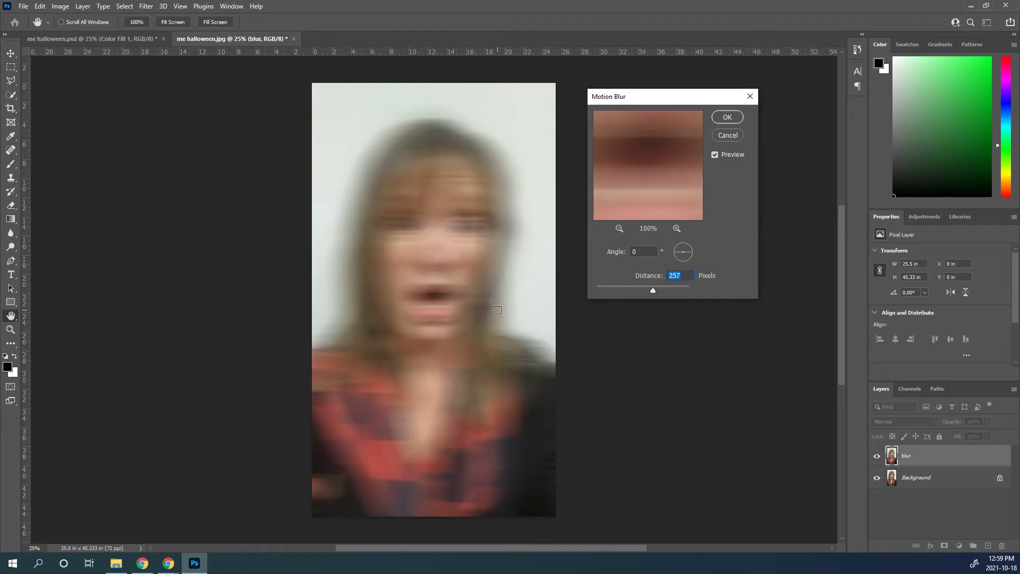
click(727, 117)
key(b)
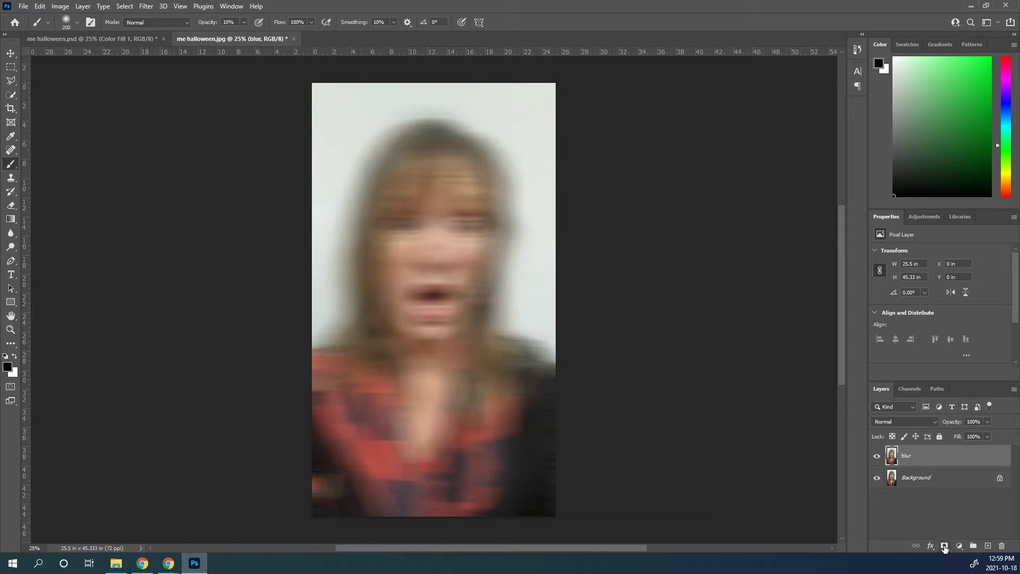
Step: Add a white layer mask to blur and set the brush to 200 px, 0% hardness, 10% opacity
click(944, 546)
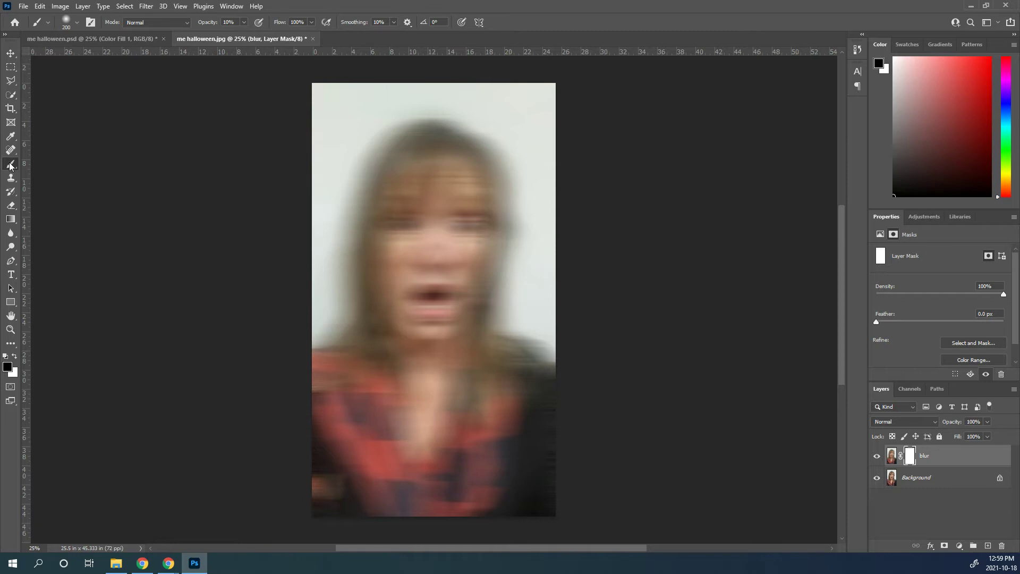
click(47, 23)
click(67, 21)
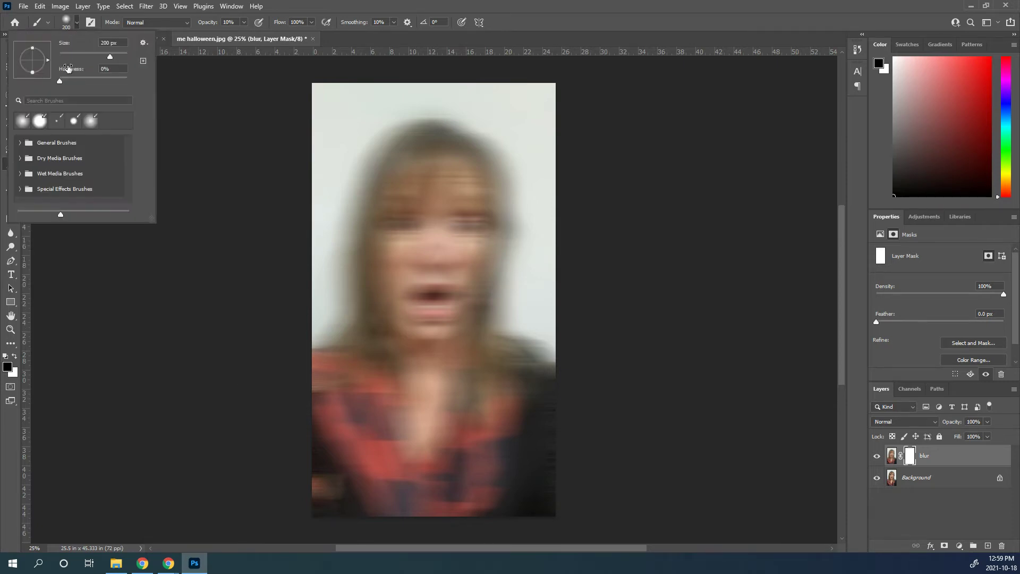
drag(61, 82, 55, 81)
click(244, 23)
click(245, 23)
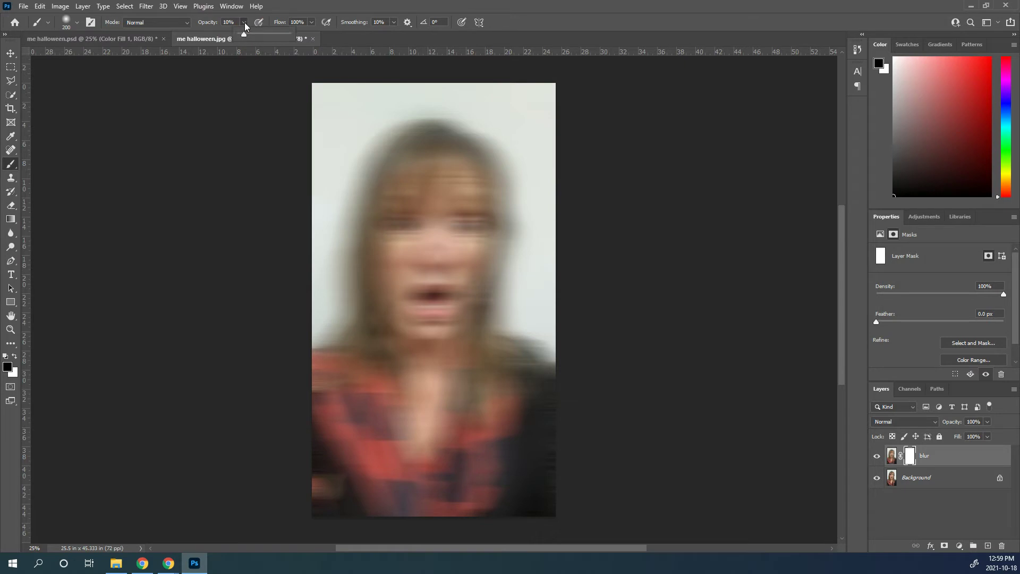
click(245, 26)
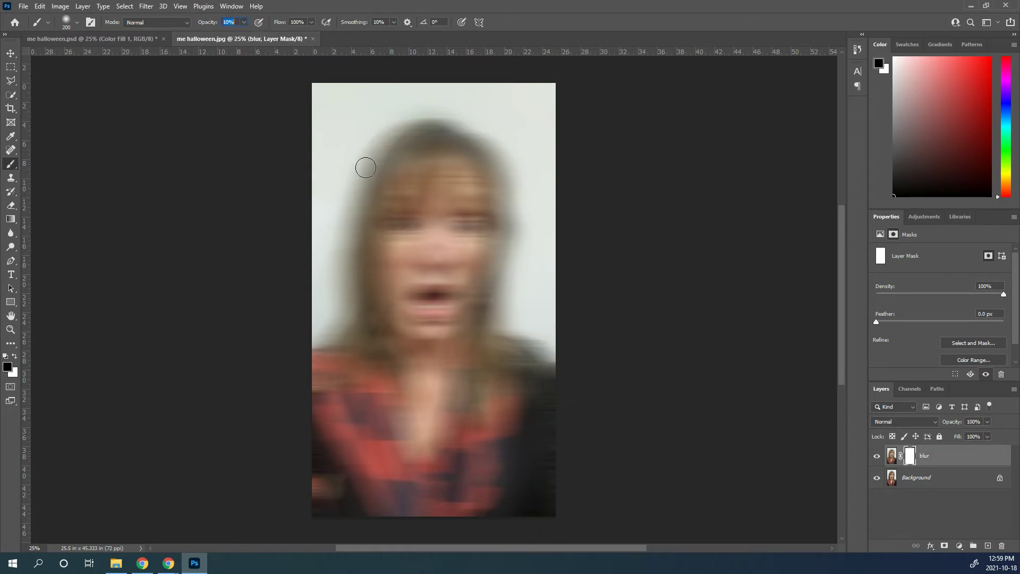
Step: Paint black on the blur layer's mask over the eyes, nose and mouth to restore sharpness
mouse_move(389, 224)
mouse_down()
mouse_move(478, 229)
mouse_move(456, 231)
mouse_move(477, 236)
mouse_move(422, 286)
mouse_move(436, 243)
mouse_move(430, 270)
mouse_move(445, 266)
mouse_move(437, 233)
mouse_move(434, 260)
mouse_move(437, 224)
mouse_move(428, 263)
mouse_move(437, 266)
mouse_move(424, 262)
mouse_move(443, 253)
mouse_move(433, 238)
mouse_move(434, 263)
mouse_move(442, 262)
mouse_move(430, 206)
mouse_move(435, 255)
mouse_move(447, 262)
mouse_move(407, 311)
mouse_move(446, 302)
mouse_move(413, 298)
mouse_move(449, 300)
mouse_move(409, 306)
mouse_move(453, 301)
mouse_move(439, 231)
mouse_move(464, 282)
mouse_move(429, 299)
mouse_up()
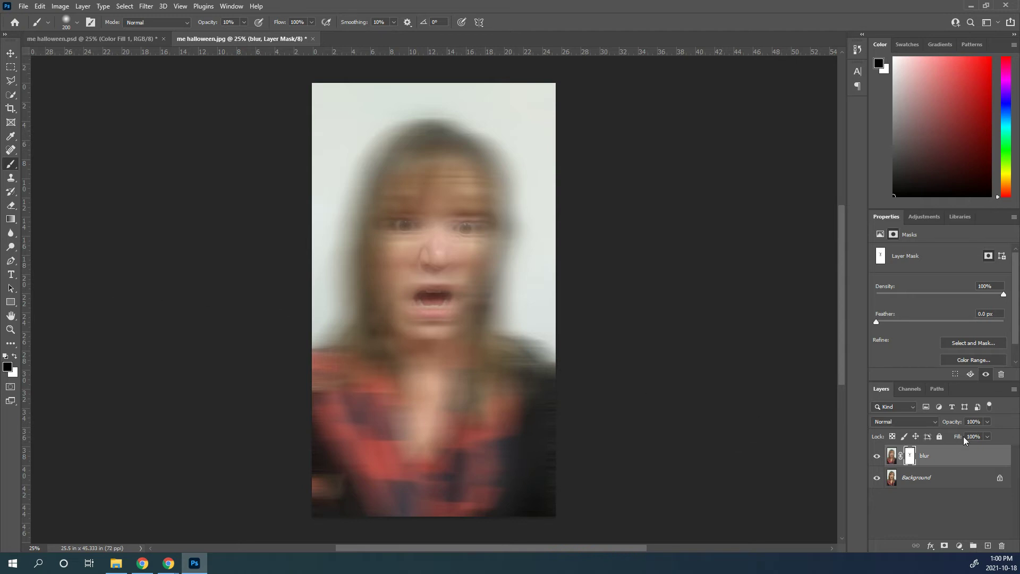
click(924, 218)
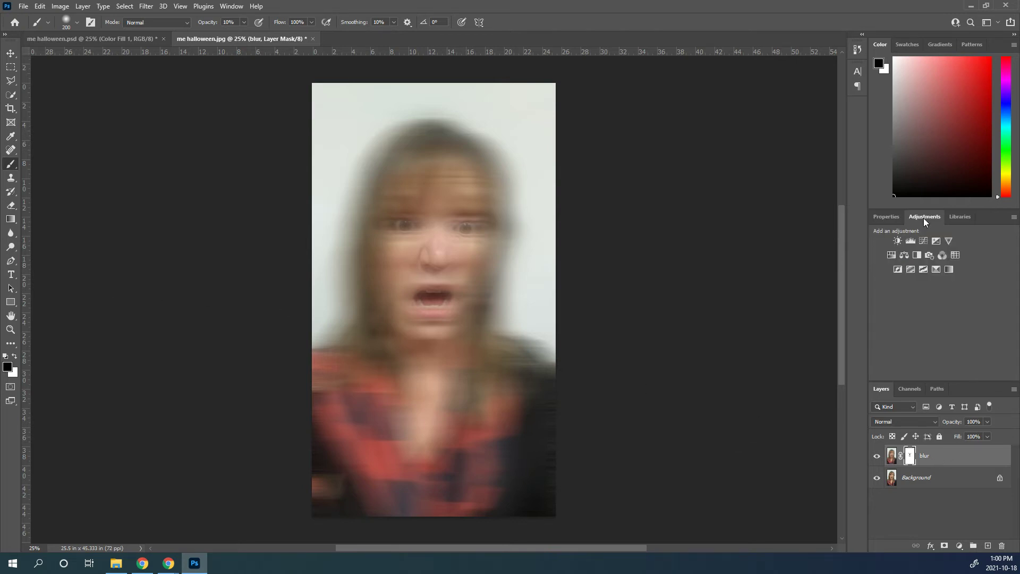
click(917, 254)
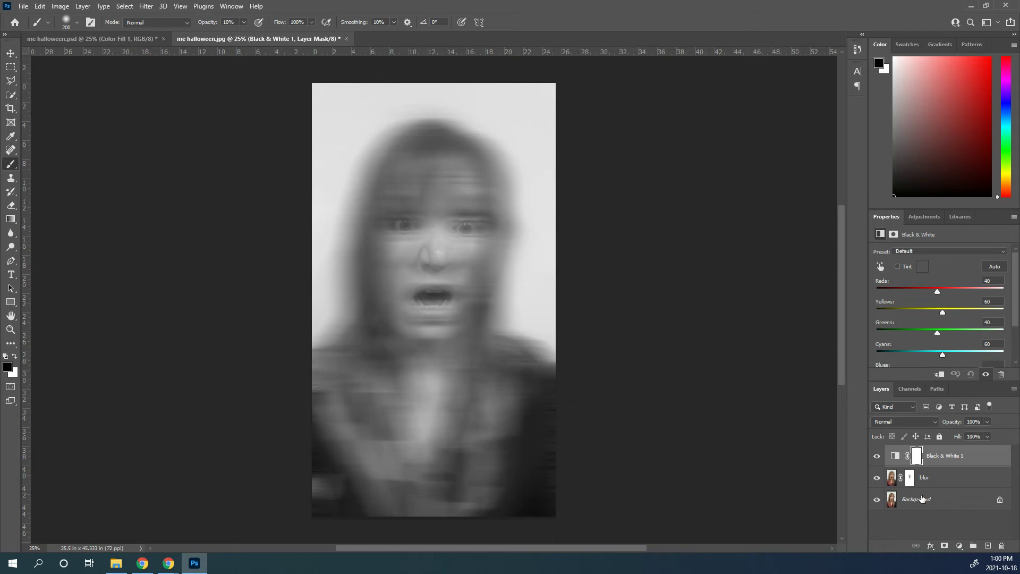
click(943, 456)
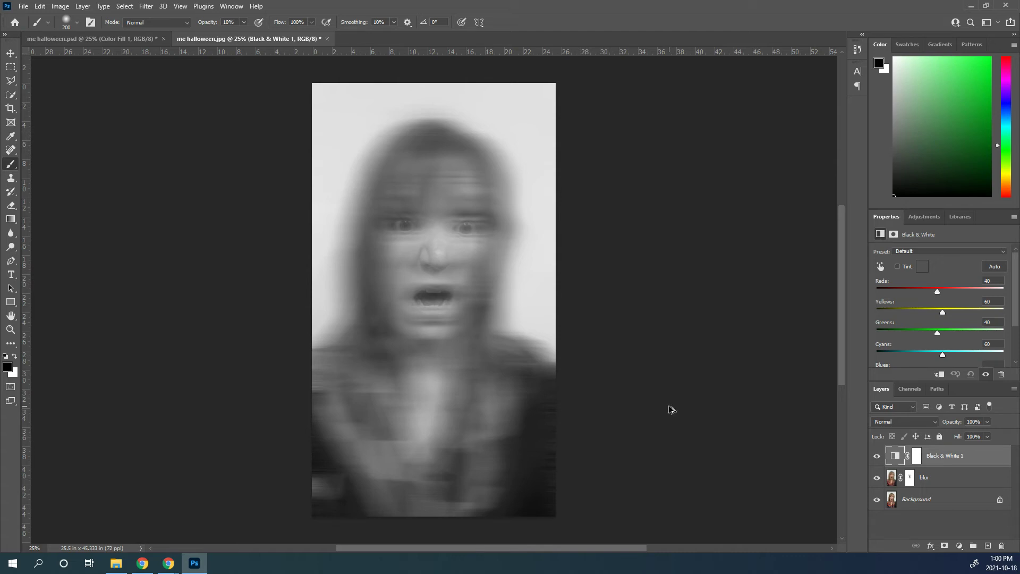
key(ctrl+shift+alt+e)
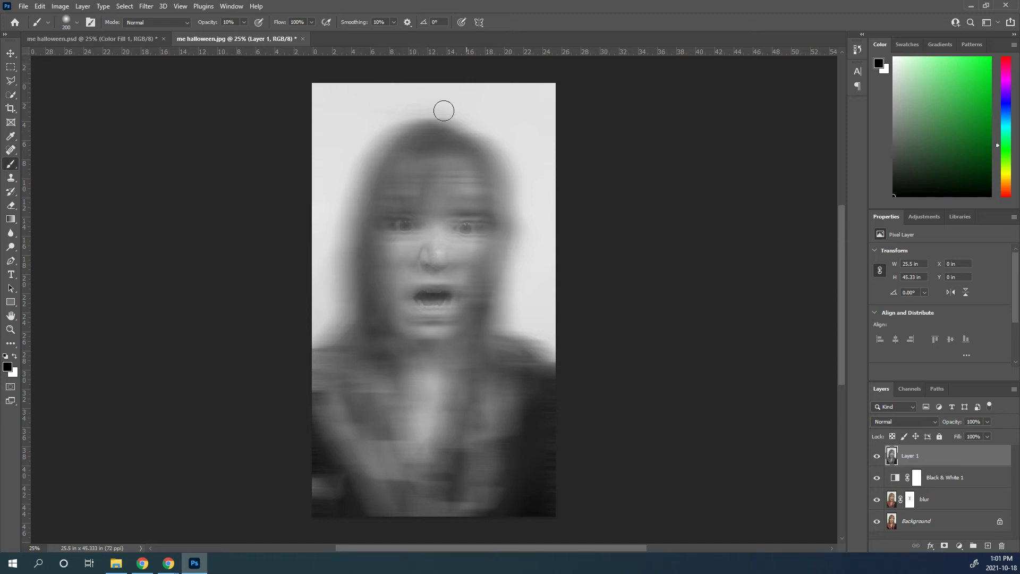
Step: Open the Filter Gallery for the merged Layer 1
click(146, 6)
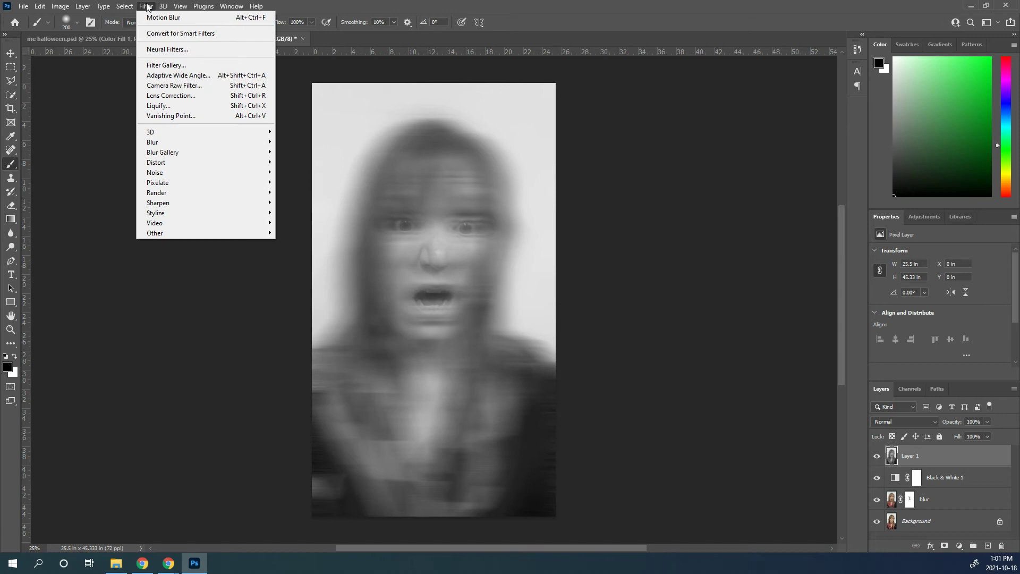
click(177, 66)
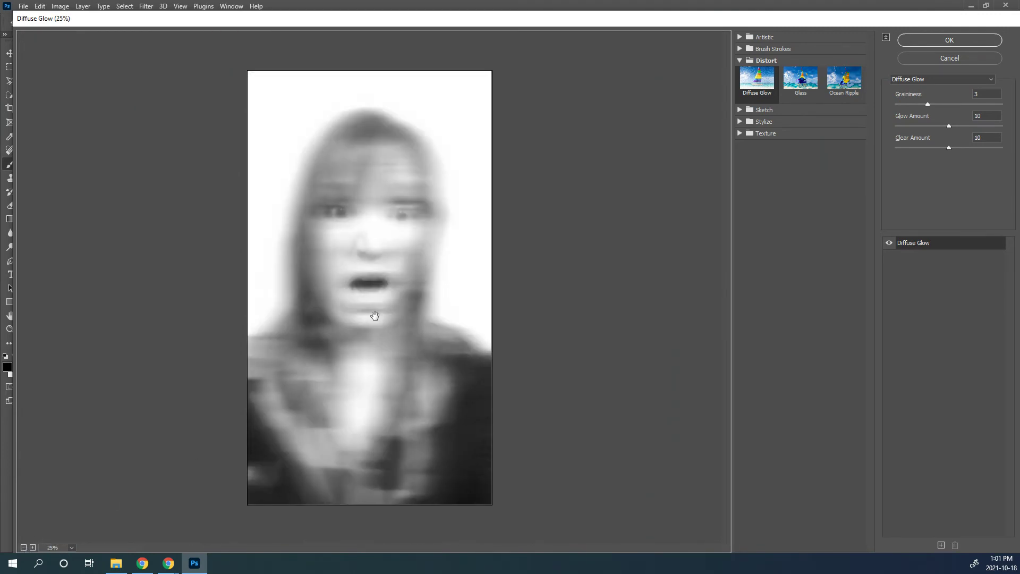
Step: Apply Diffuse Glow to Layer 1 with Graininess 4, Glow Amount 12 and Clear Amount 10
click(741, 61)
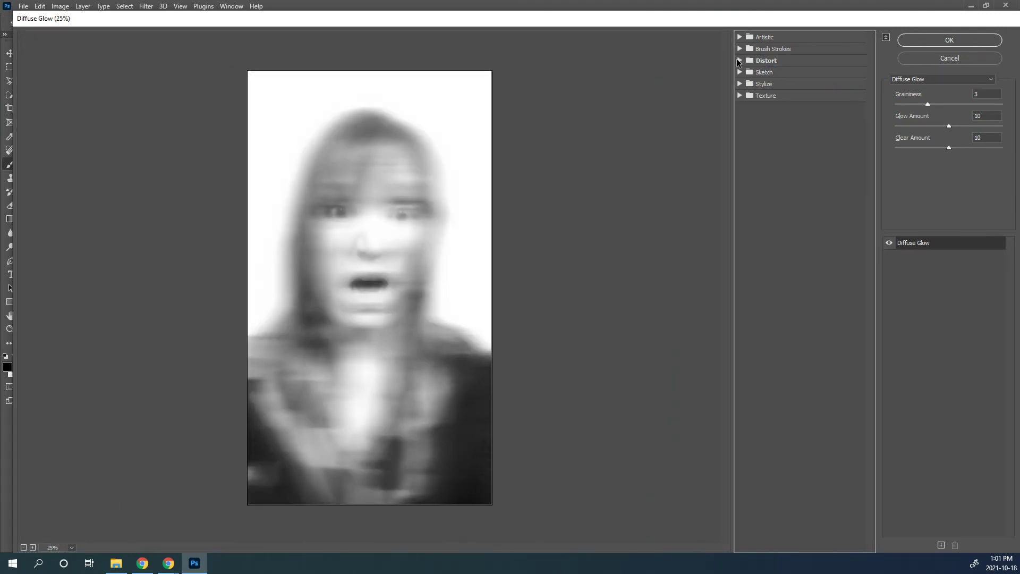
click(741, 60)
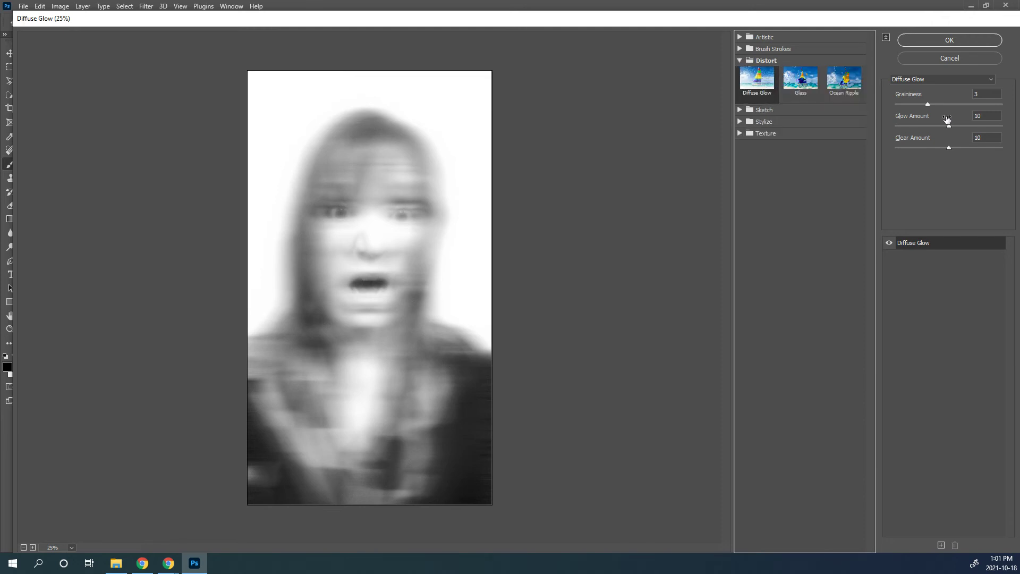
drag(925, 106, 897, 126)
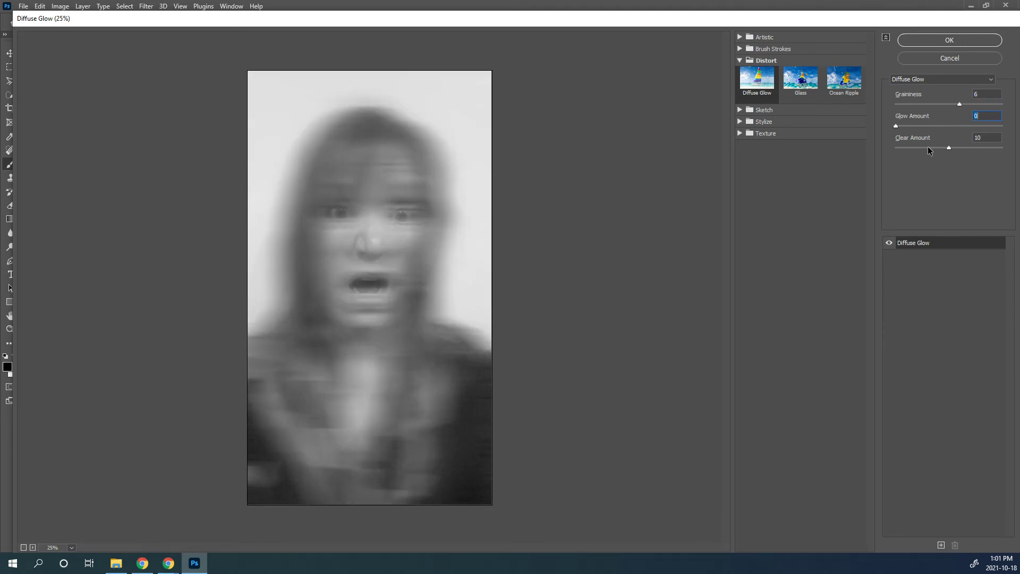
drag(950, 147, 896, 146)
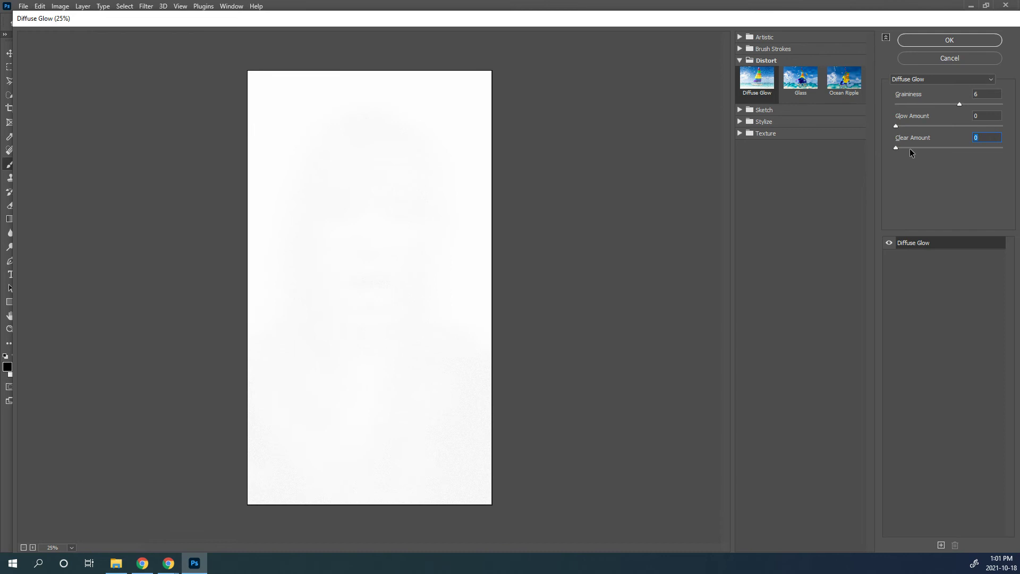
drag(961, 106, 943, 127)
drag(895, 147, 949, 148)
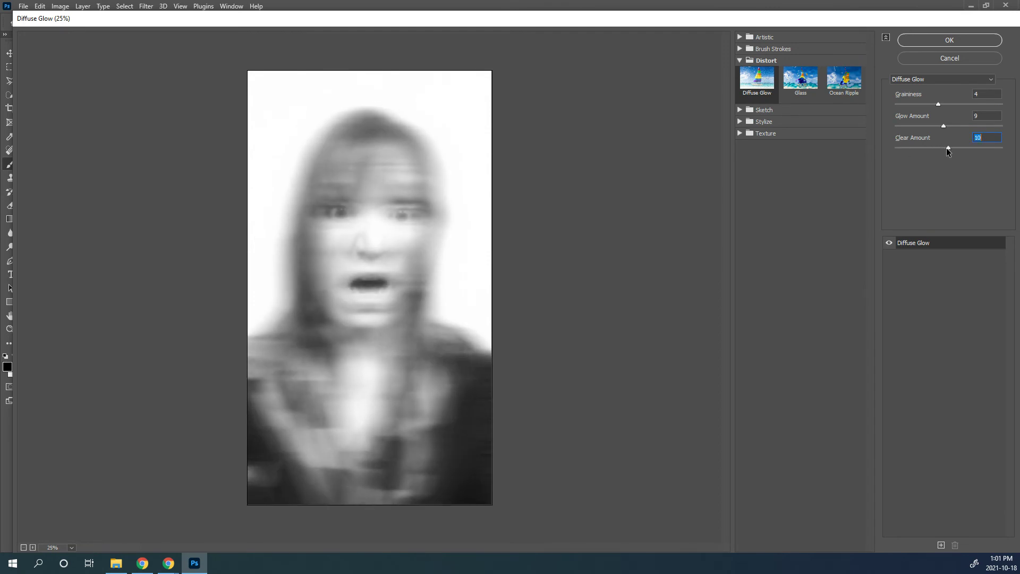
drag(943, 125, 956, 128)
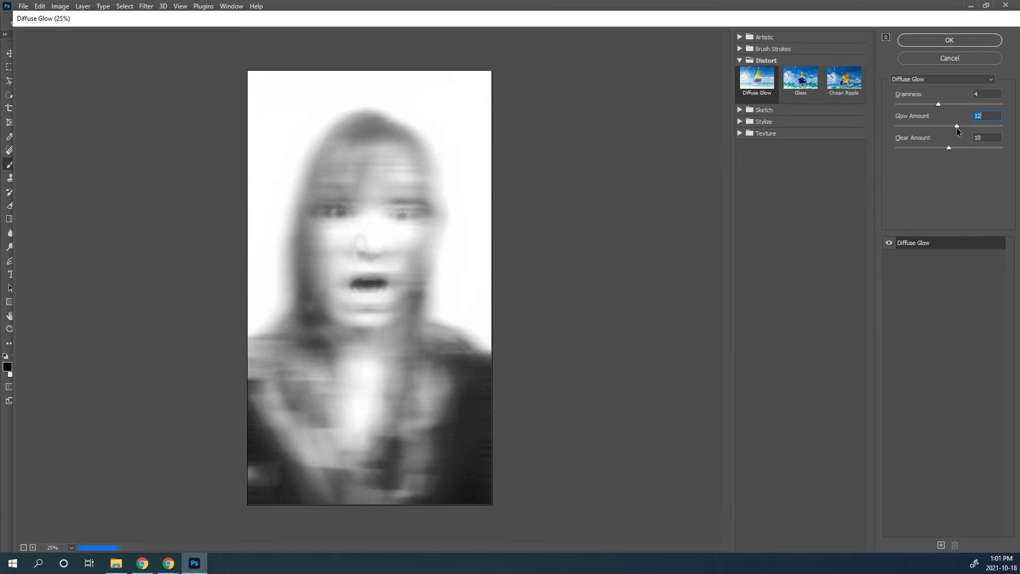
click(938, 104)
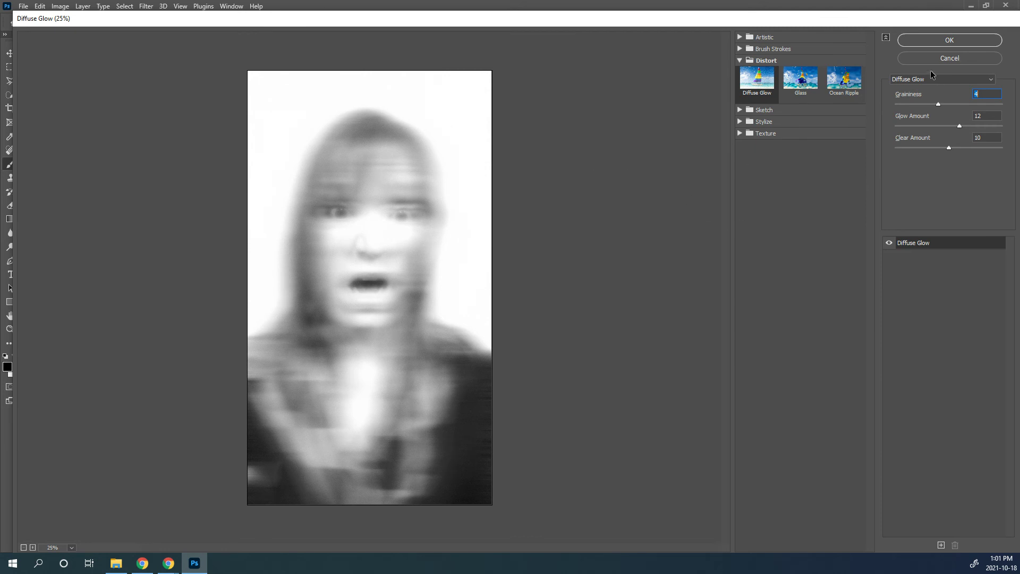
click(955, 40)
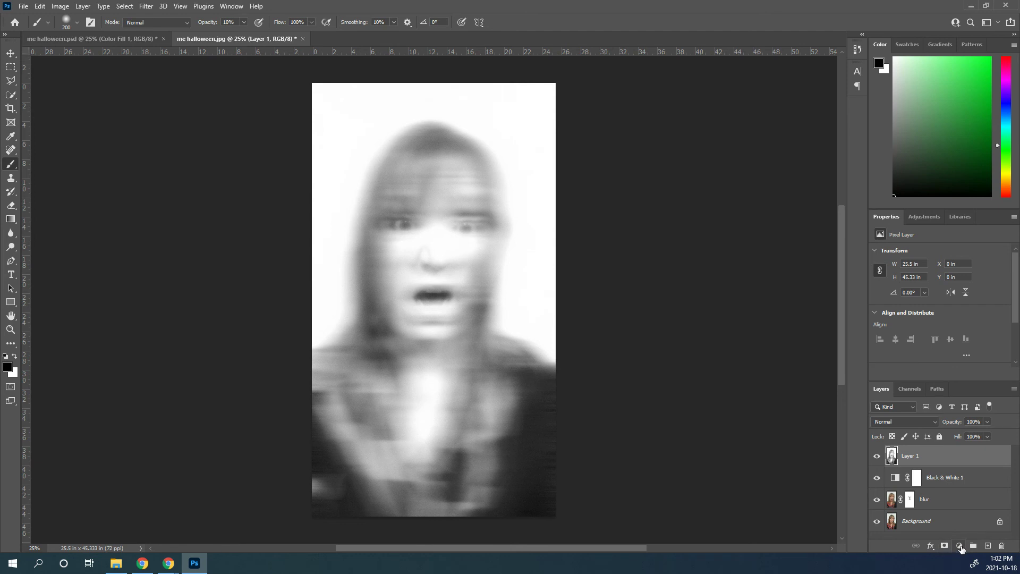
Step: Add a bright green (#13d621) Solid Color fill layer, Color Fill 1, above Layer 1
click(959, 546)
click(960, 546)
click(960, 546)
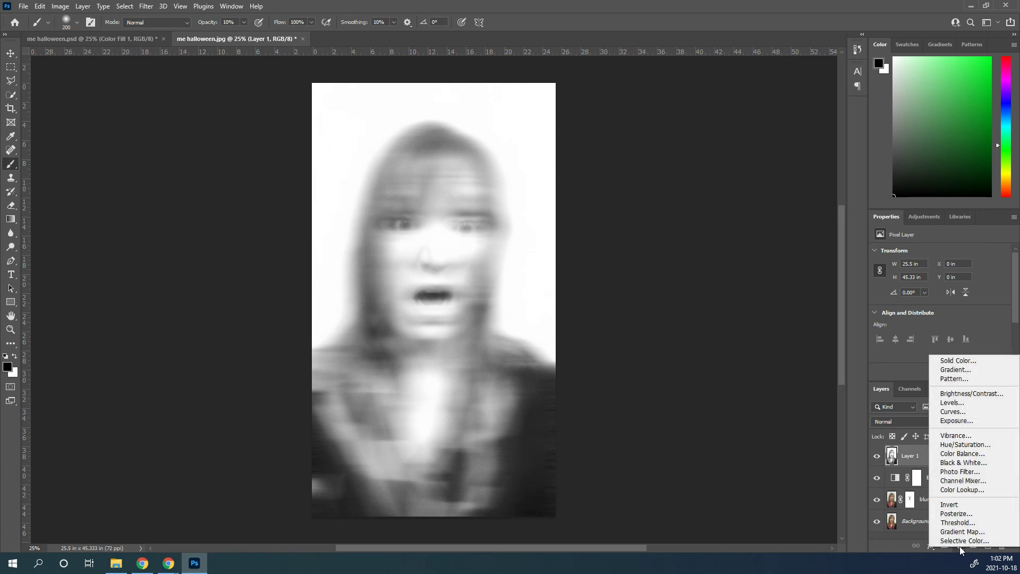
click(965, 363)
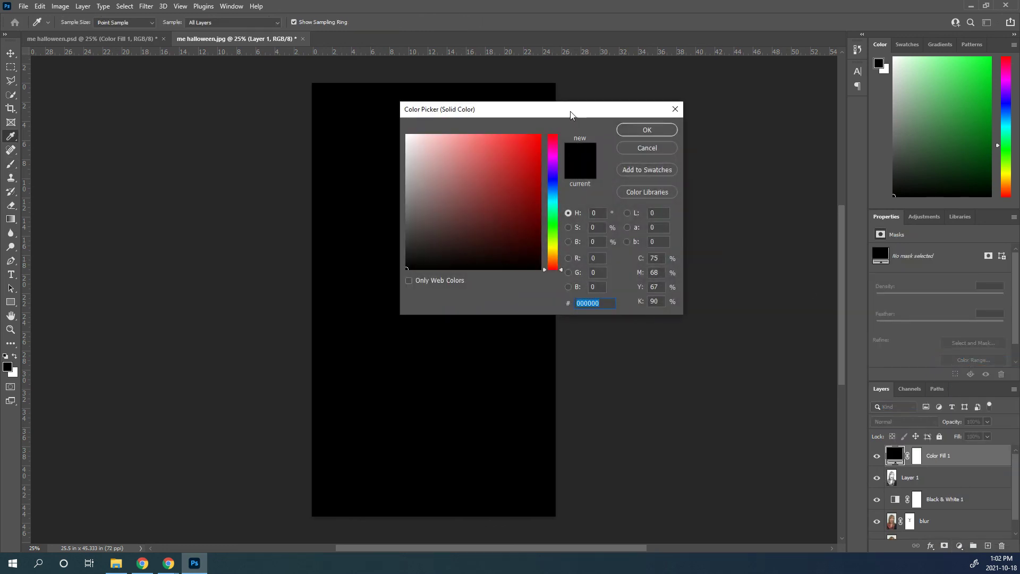
drag(571, 115, 624, 112)
click(609, 220)
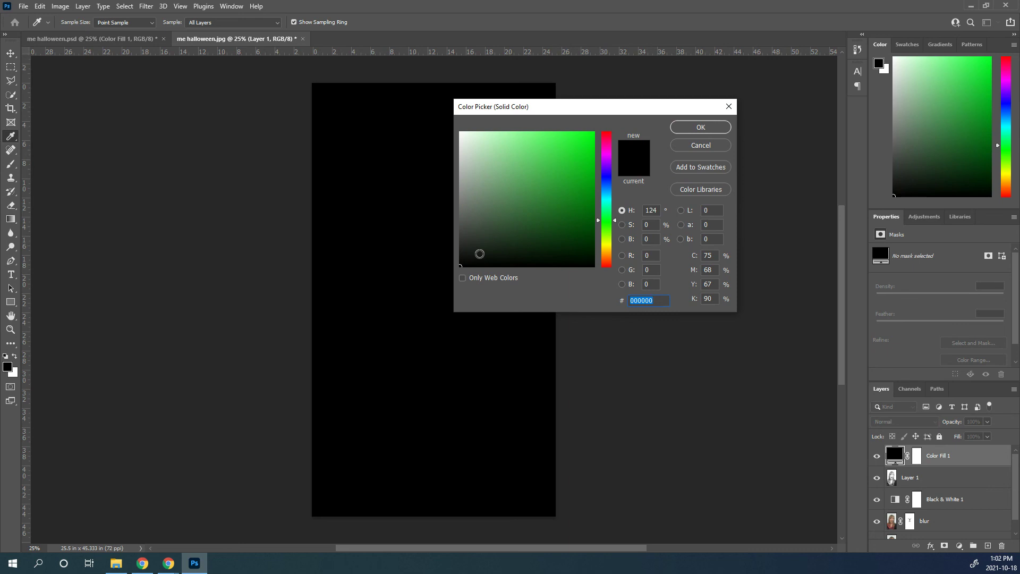
drag(466, 262, 582, 153)
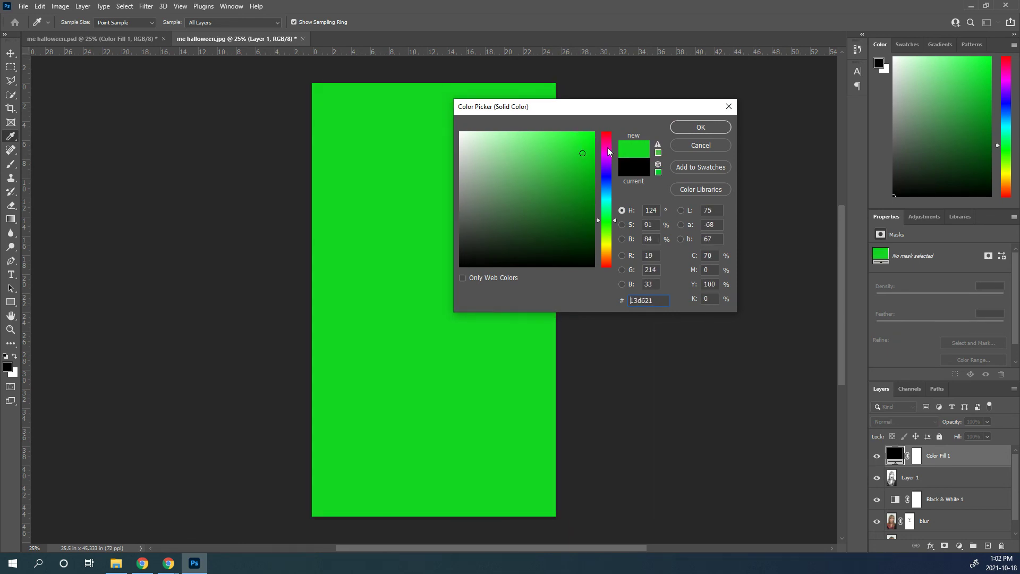
click(701, 127)
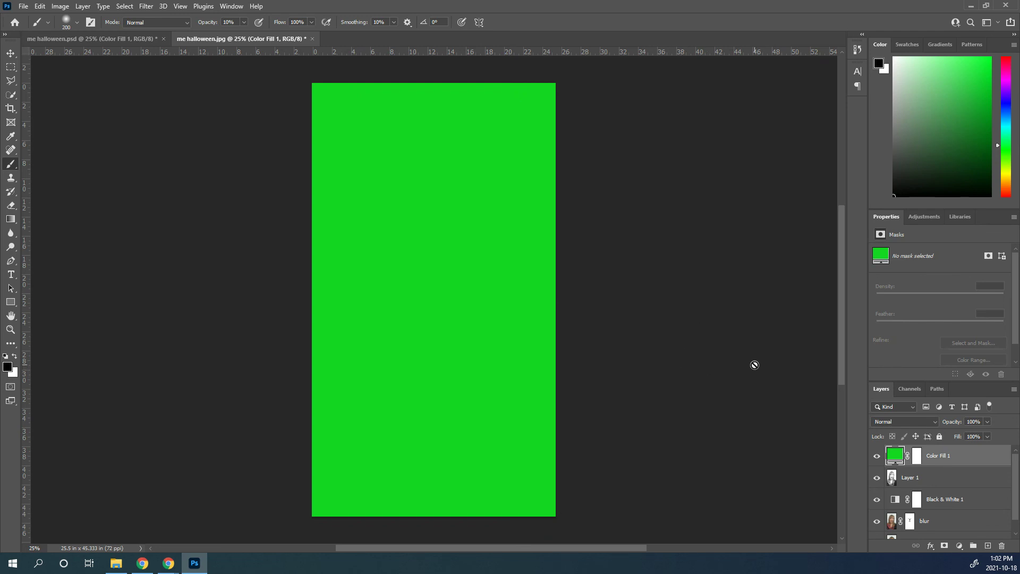
Step: Lower Color Fill 1's opacity to about 20% so the portrait shows a faint green tint
click(959, 423)
click(987, 422)
drag(955, 435, 950, 435)
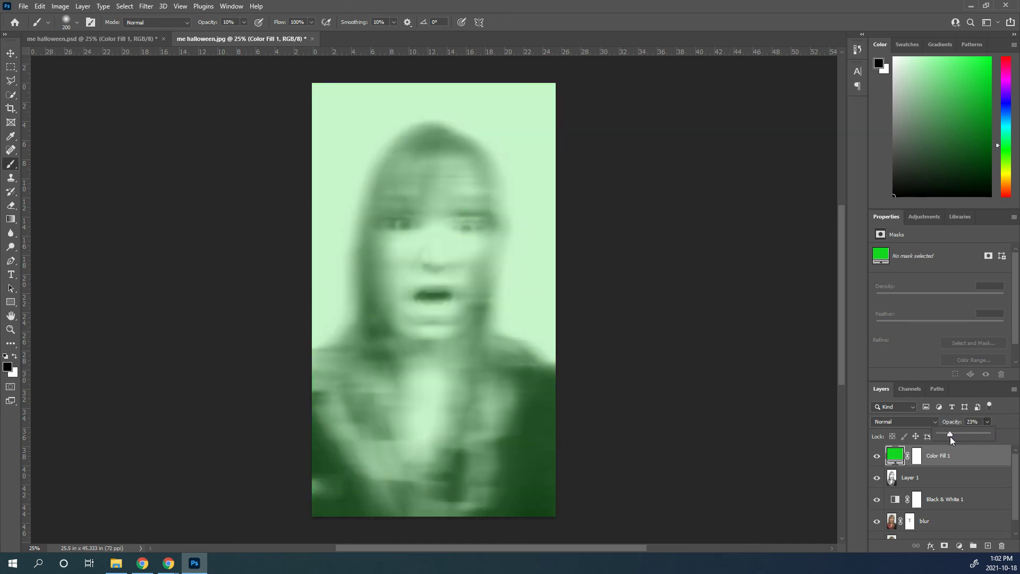